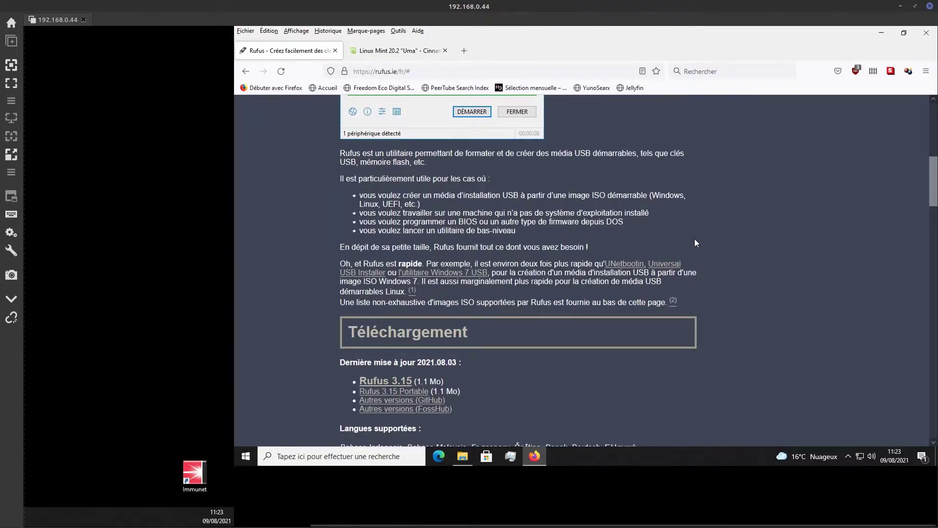
Bring up the download prompt for Rufus 3.15 and cancel it without saving the file
scroll(429, 330, down, 4)
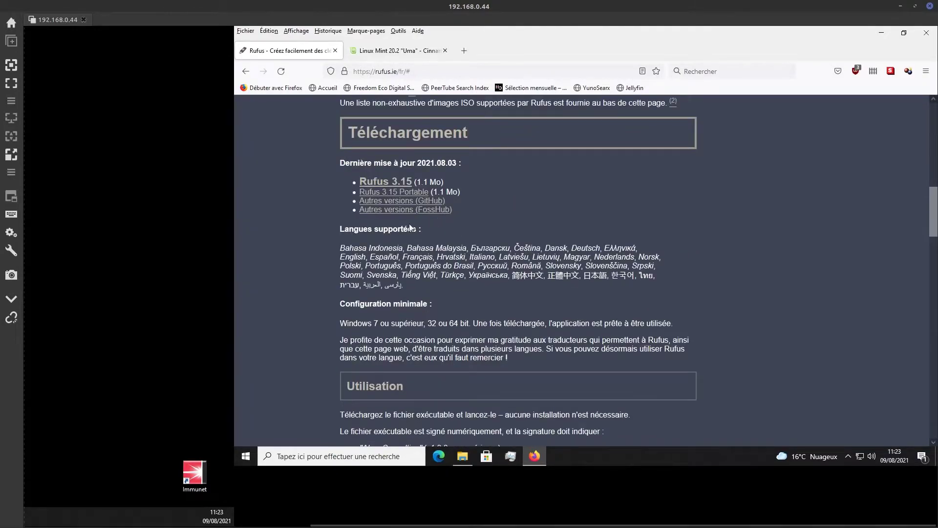
click(387, 184)
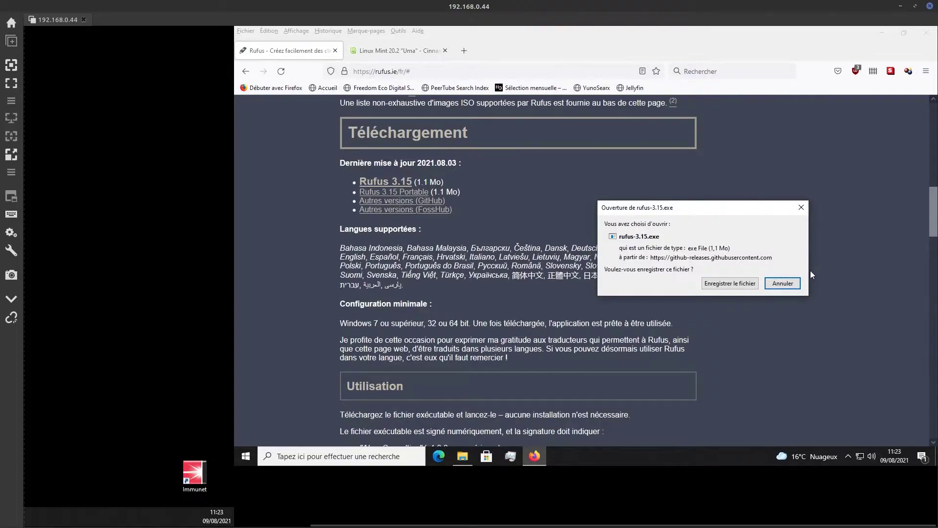
click(783, 283)
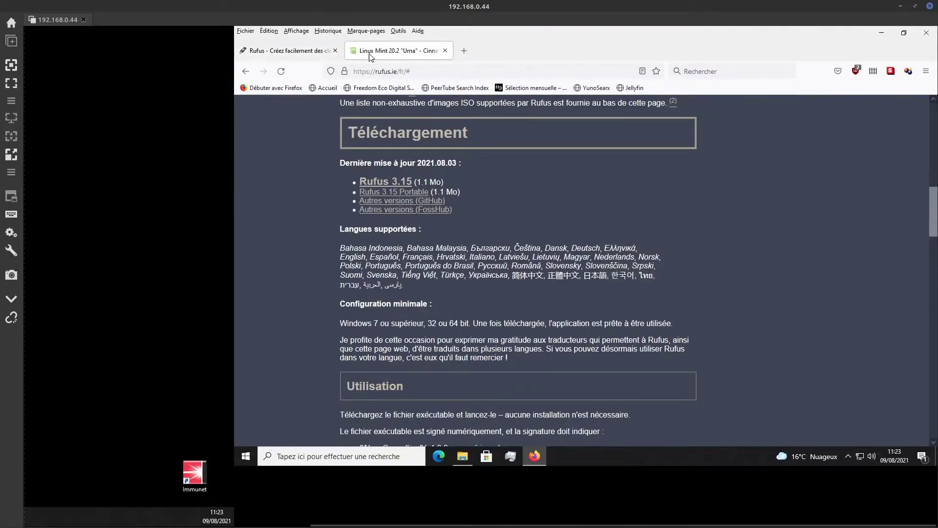
On the Linux Mint website, go from the home page to the downloads and open the Cinnamon edition of Linux Mint 20.2
click(369, 54)
scroll(449, 320, up, 12)
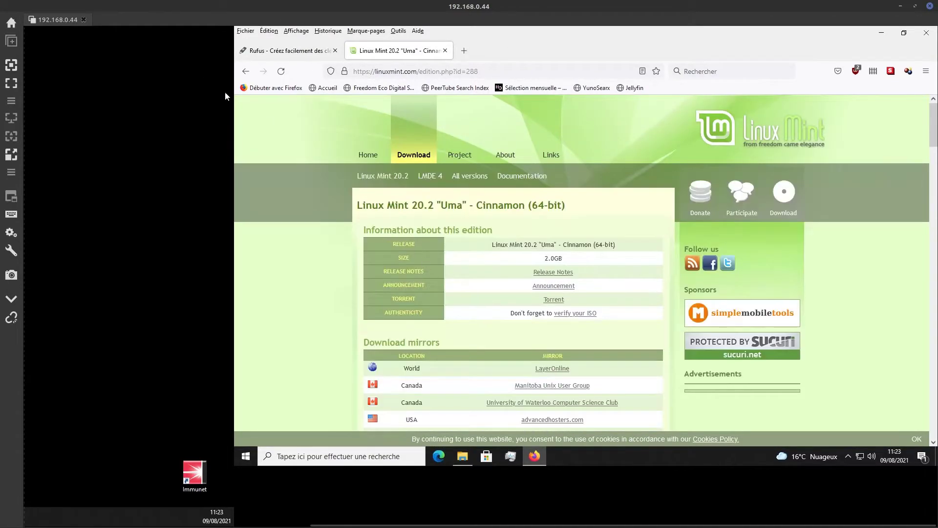
click(374, 159)
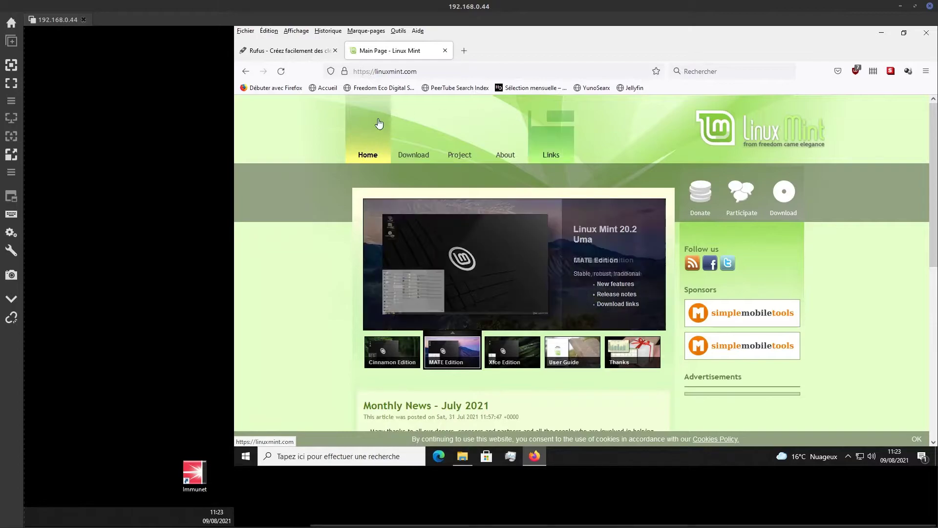
click(783, 196)
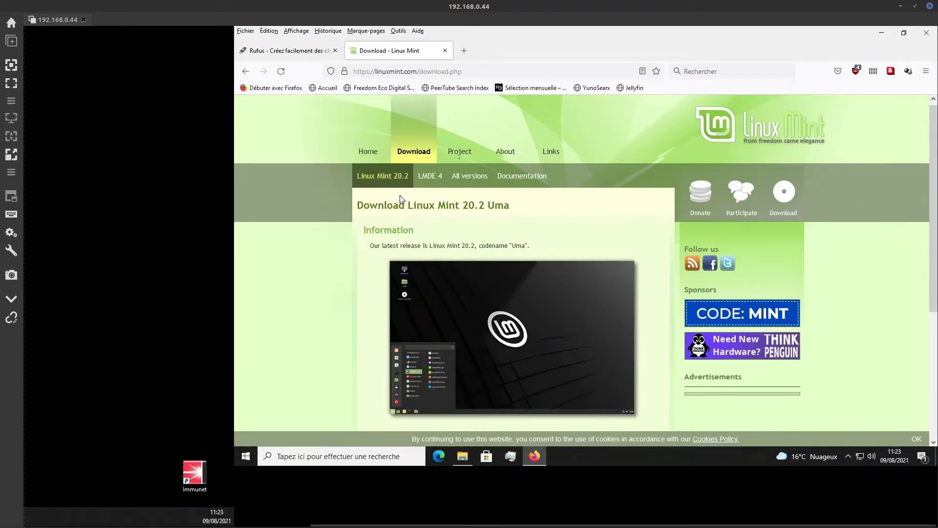
scroll(391, 189, down, 4)
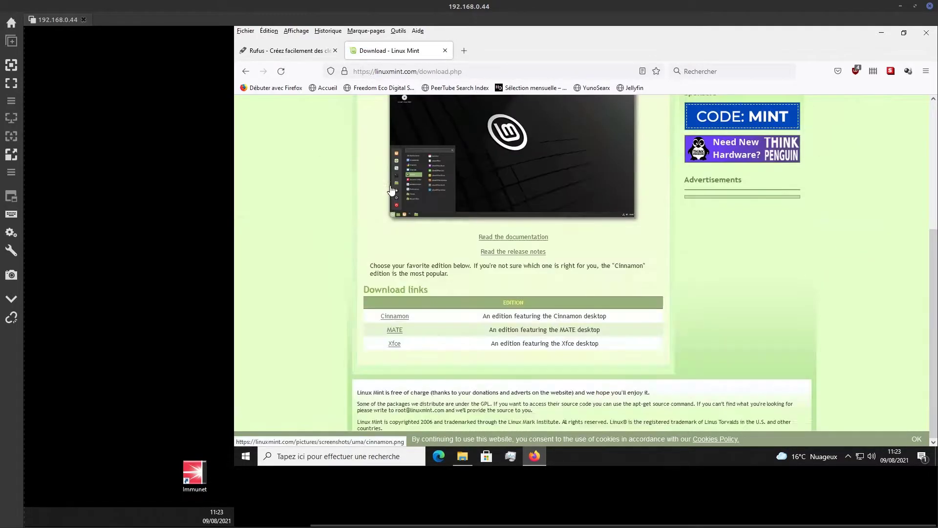
click(404, 318)
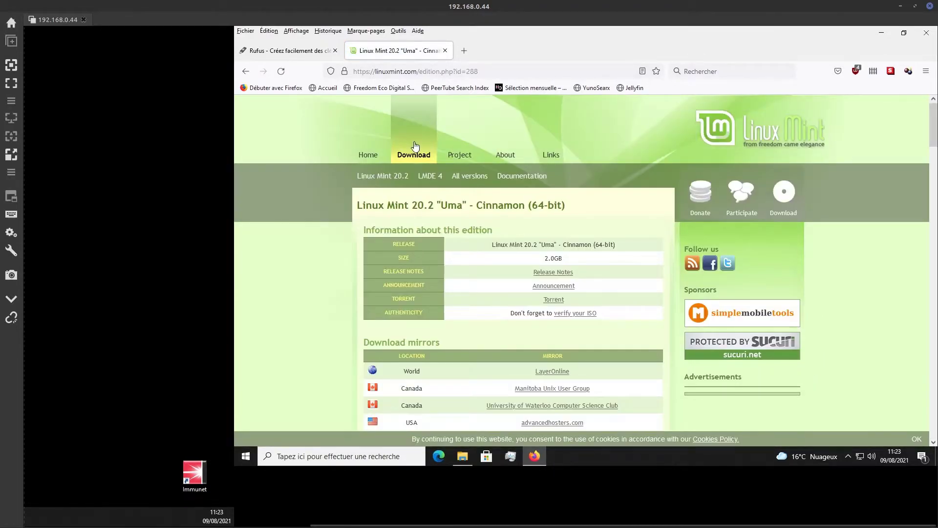
Try to download the Cinnamon ISO from the French Crifo.org mirror, and return to the mirror list
scroll(313, 181, down, 15)
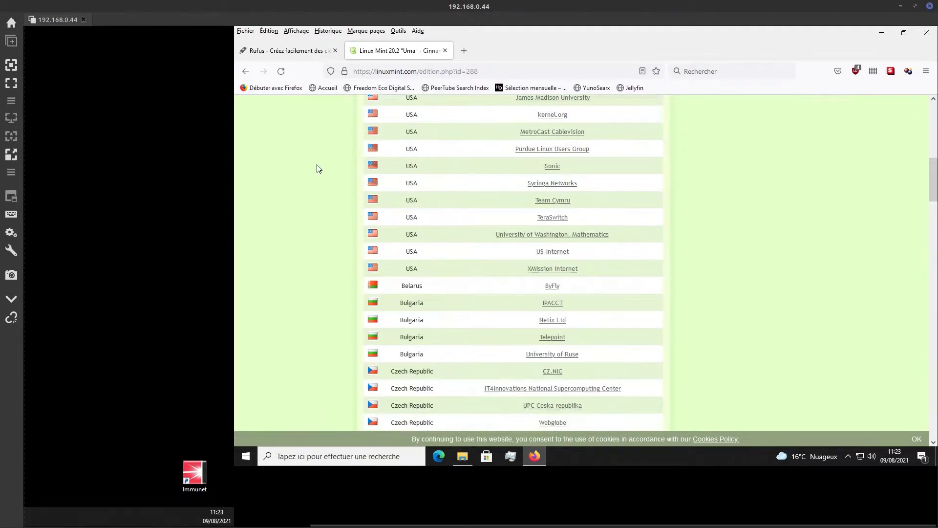
scroll(318, 168, up, 4)
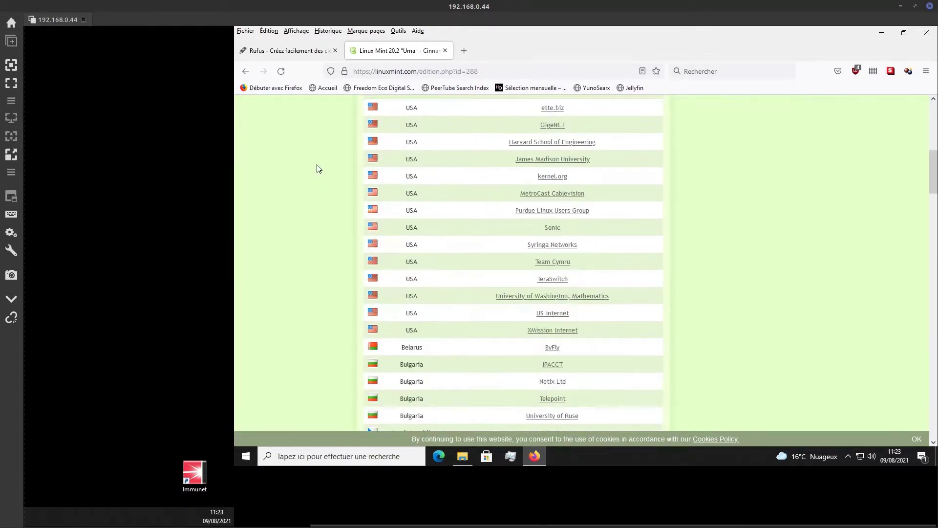
scroll(318, 168, up, 3)
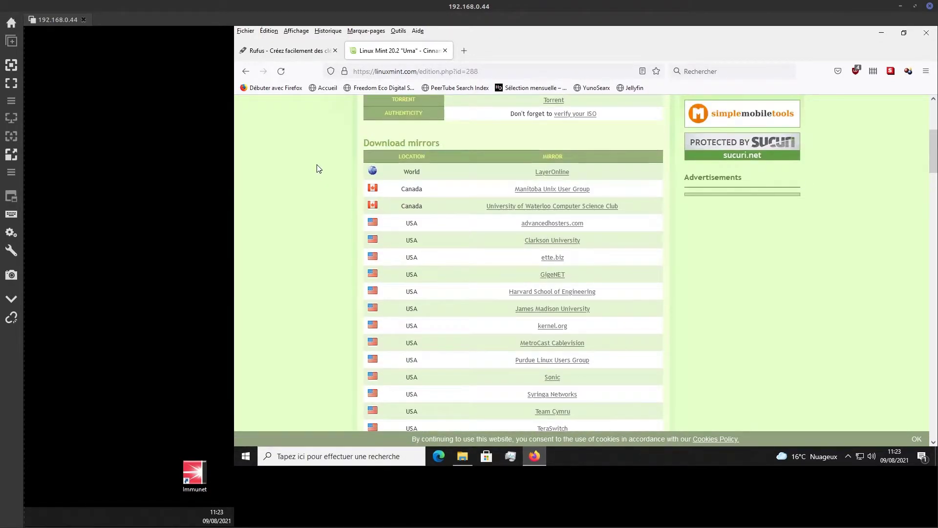
scroll(304, 204, down, 7)
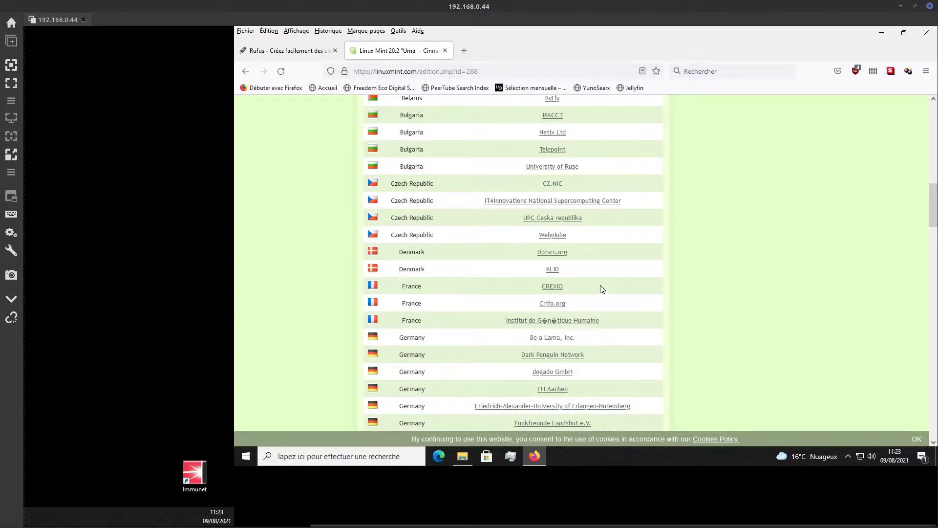
click(551, 299)
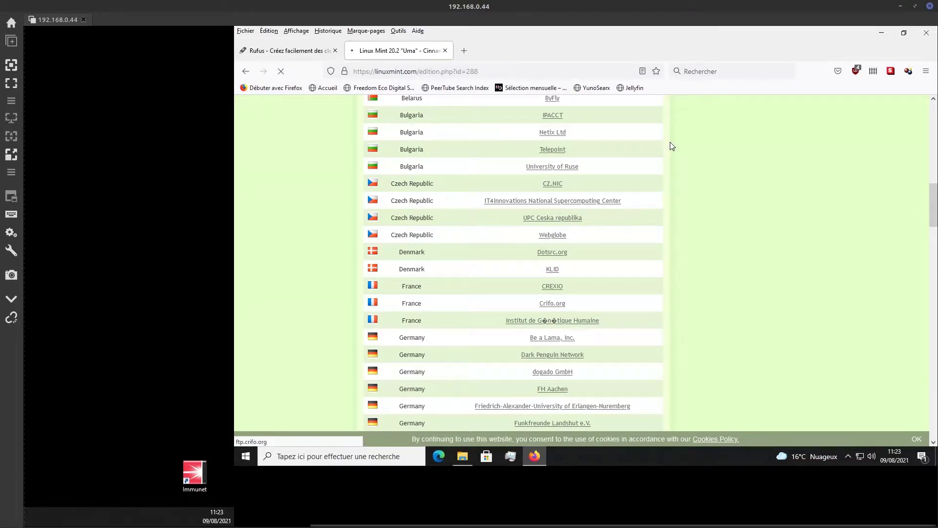
click(552, 304)
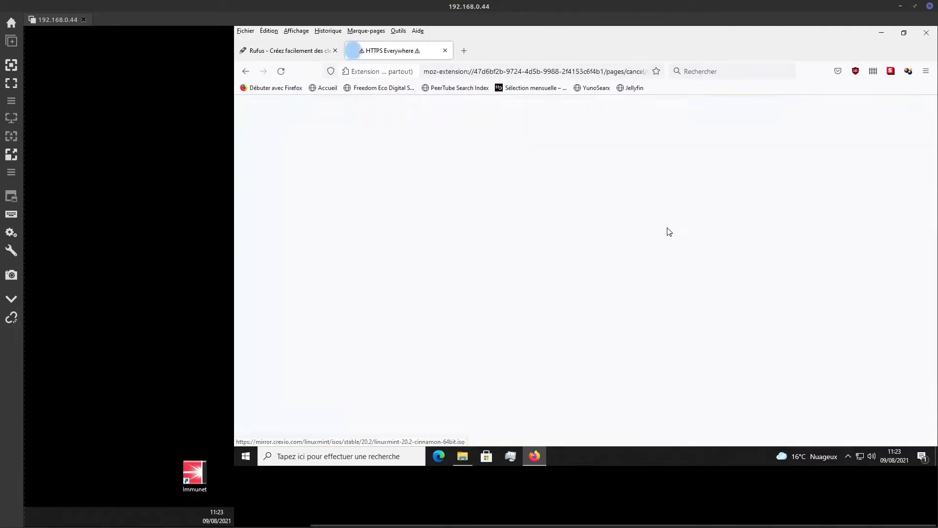
click(246, 71)
Bring up the ISO download prompt from the French CREXIO mirror and cancel it without saving the file
click(263, 59)
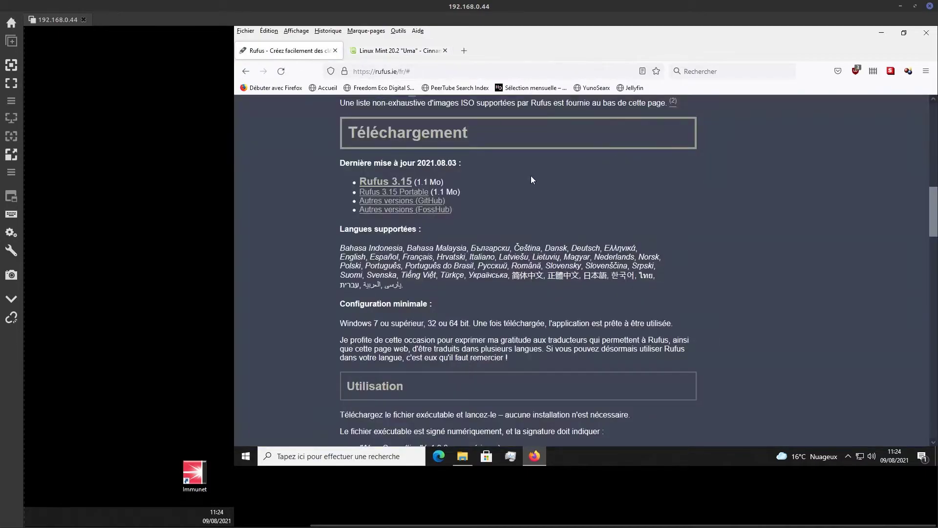
click(430, 58)
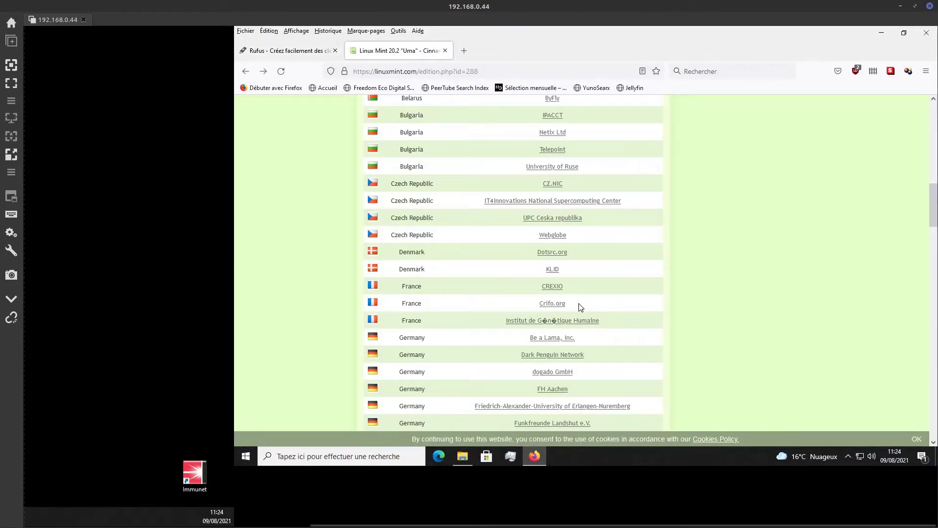
click(555, 287)
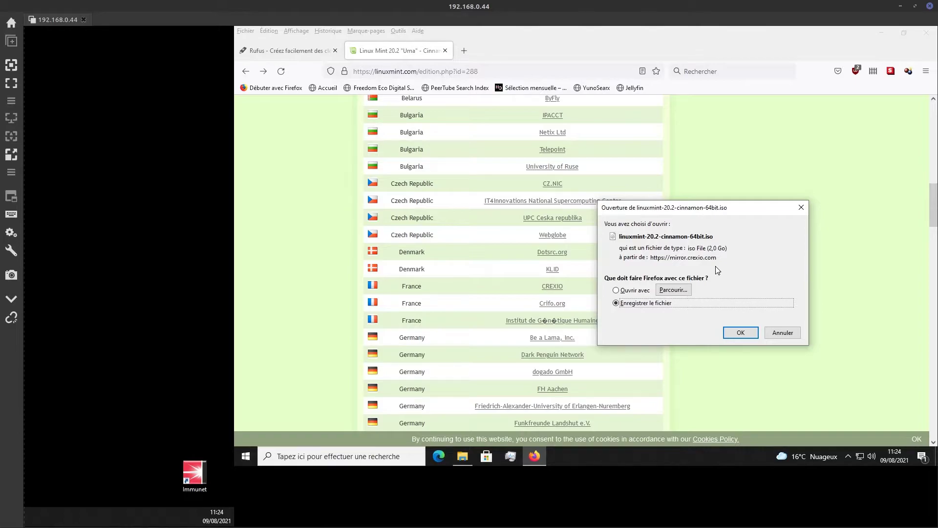
click(780, 331)
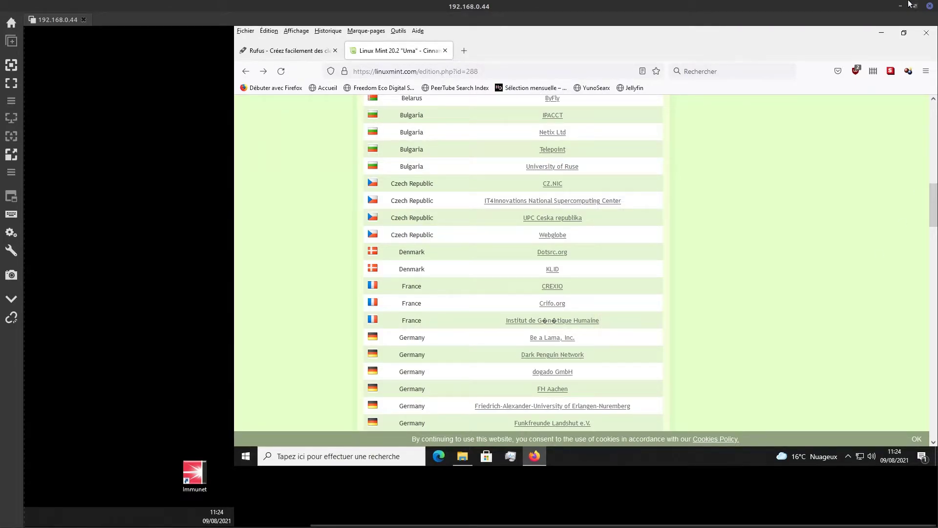
Close the documents folder window and show the Téléchargements folder in a new File Explorer window
click(881, 33)
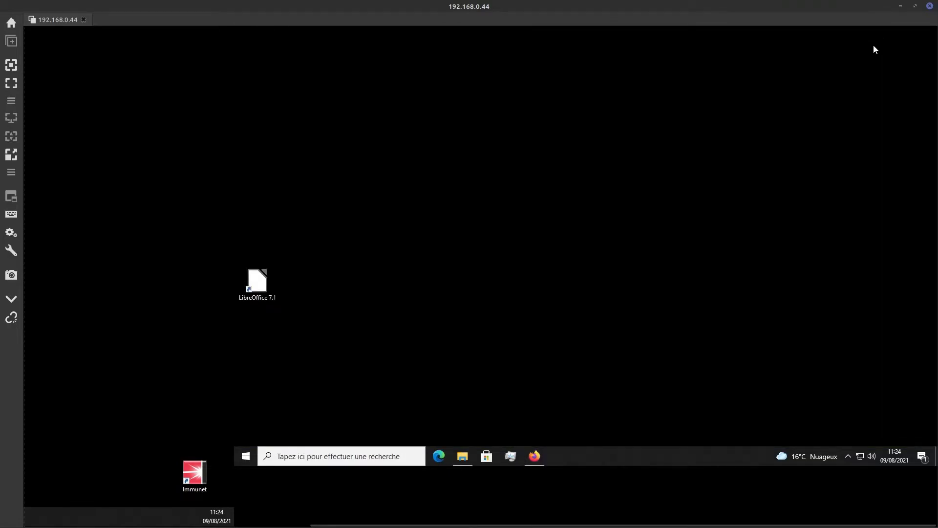
click(535, 456)
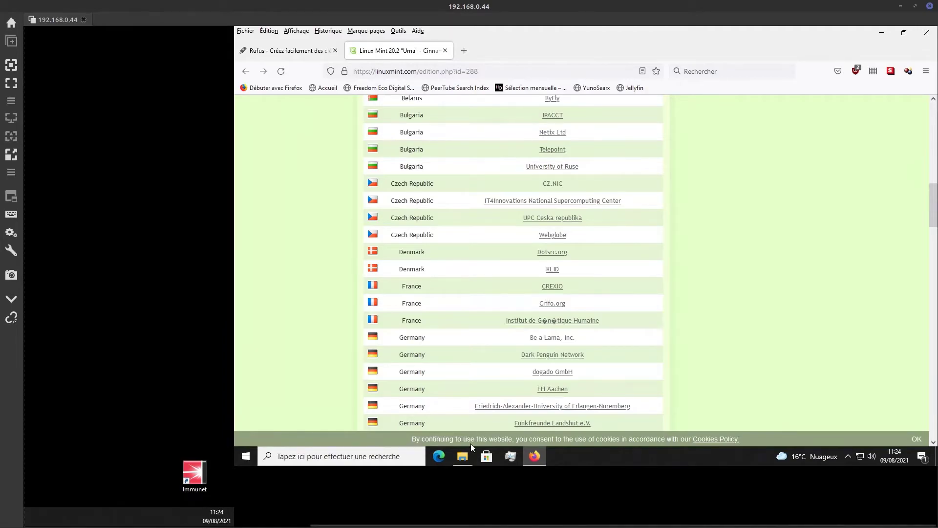
click(462, 455)
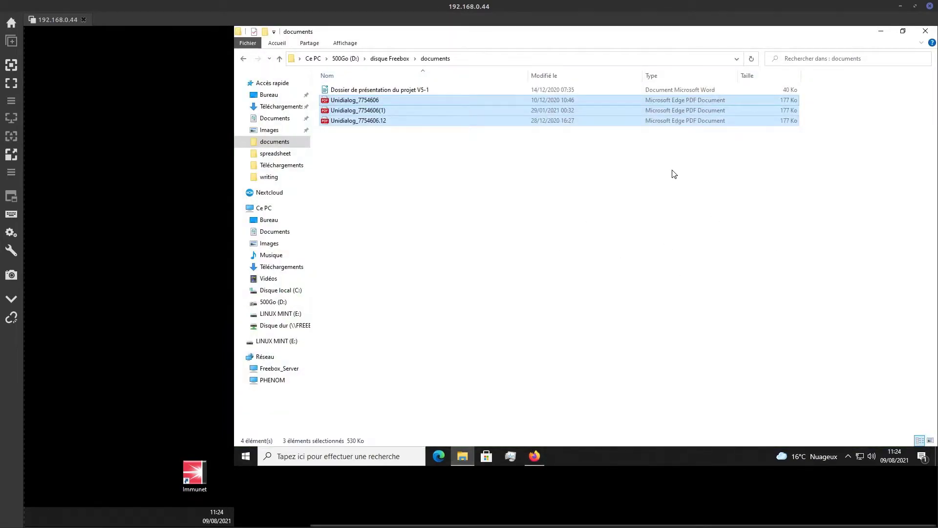
click(924, 30)
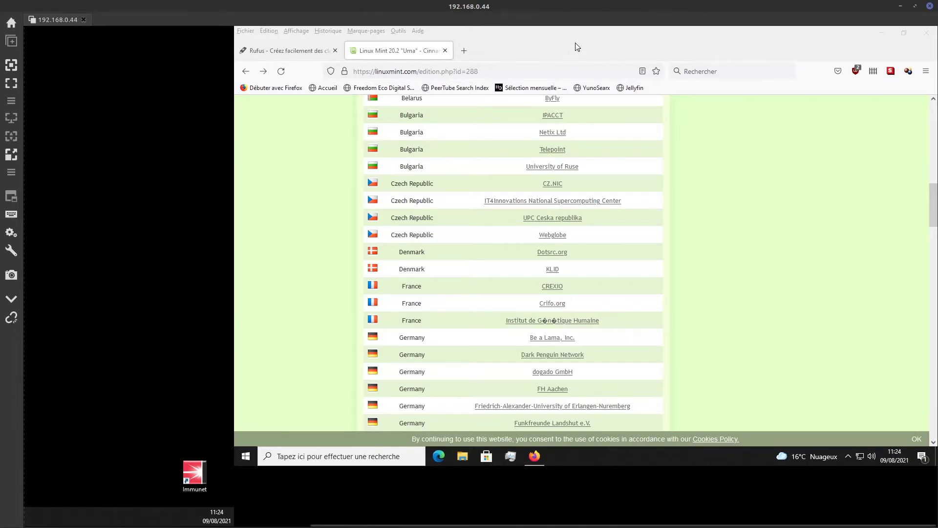
click(463, 449)
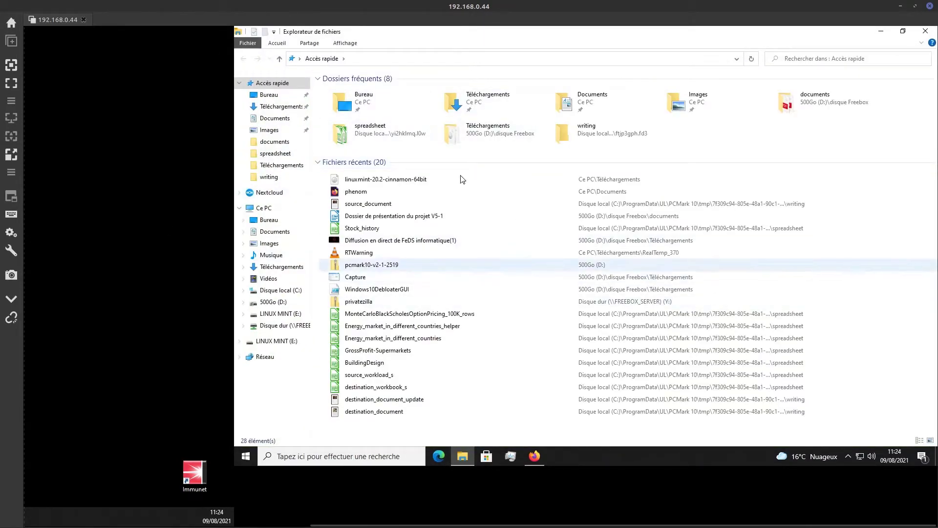
click(271, 255)
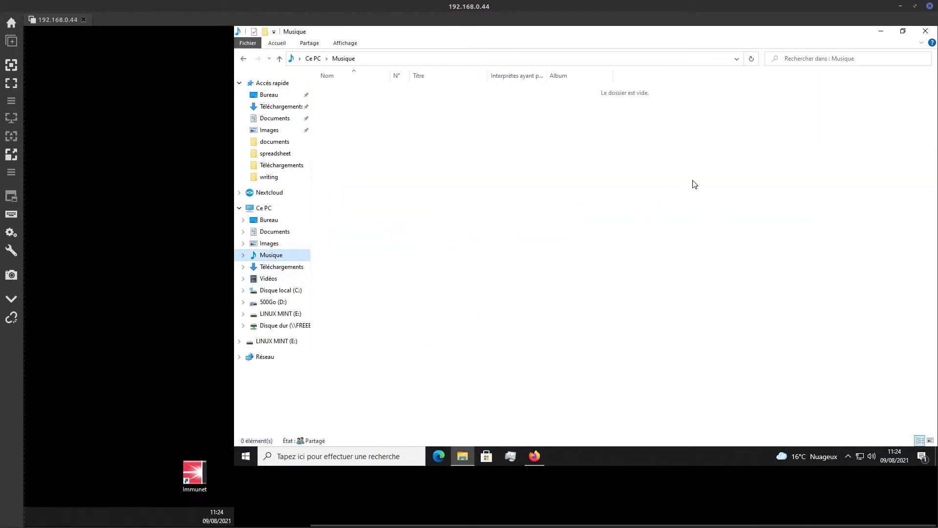
click(264, 267)
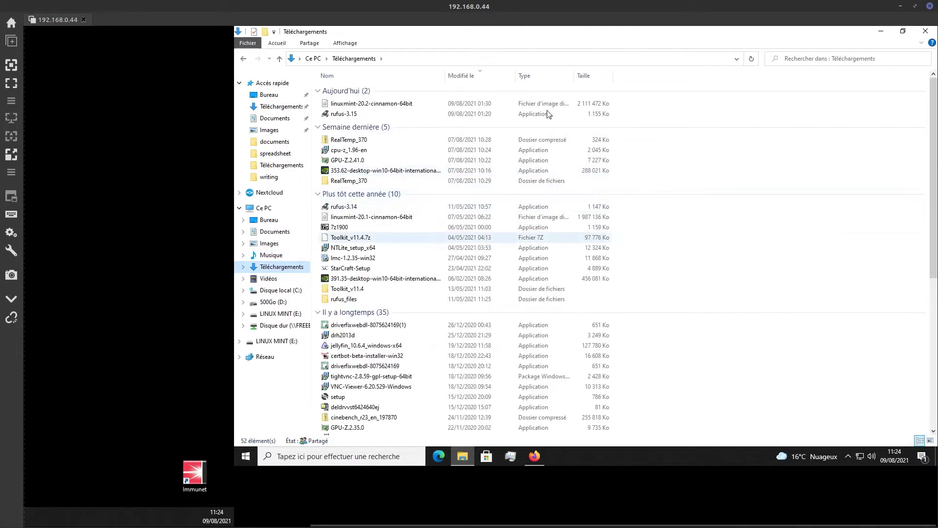
Launch rufus-3.15 from the downloads folder, allow it to make changes to the device, and reposition its window
click(378, 117)
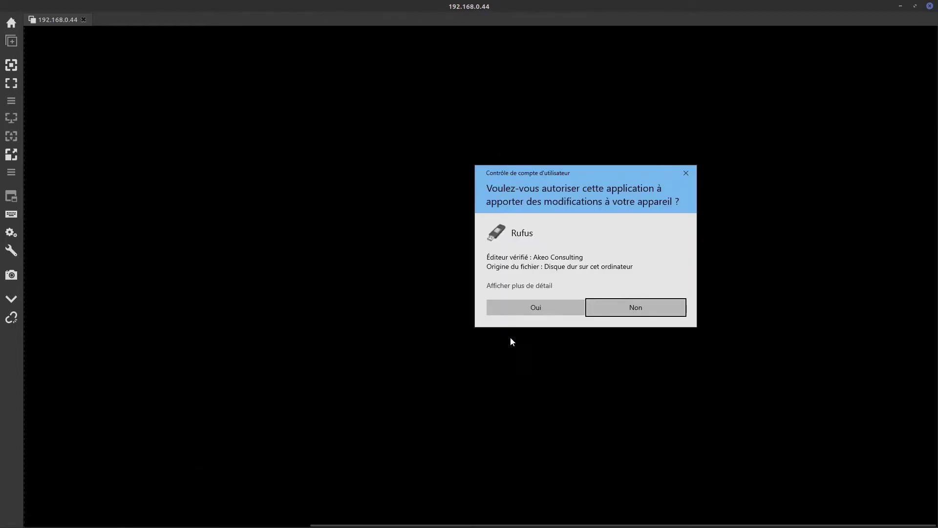
click(516, 307)
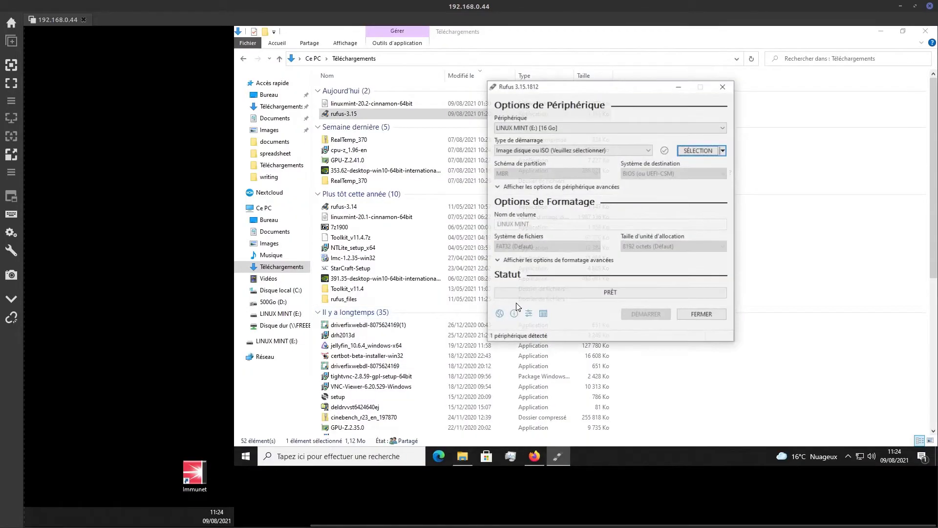
drag(561, 88, 398, 67)
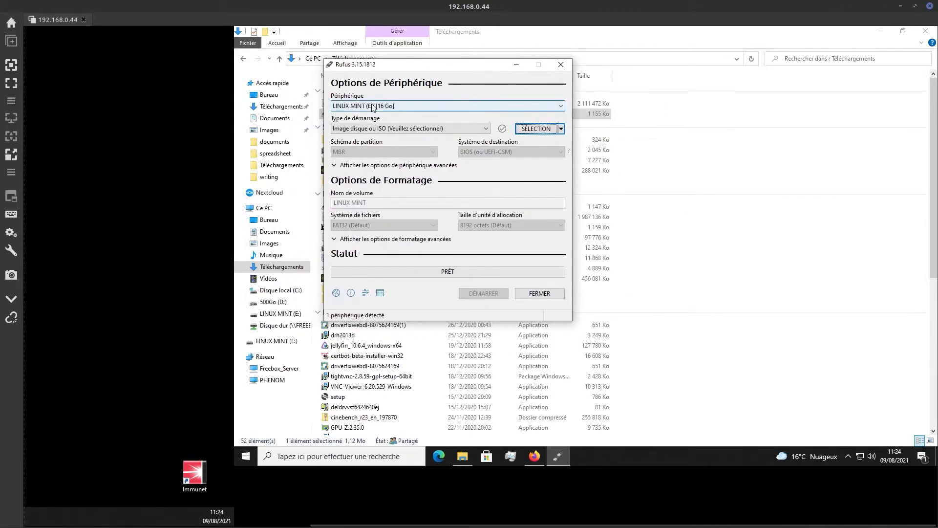
Keep LINUX MINT (E:) [16 Go] as the target device and load the linuxmint-20.2-cinnamon-64bit ISO as the boot image
click(415, 106)
click(415, 105)
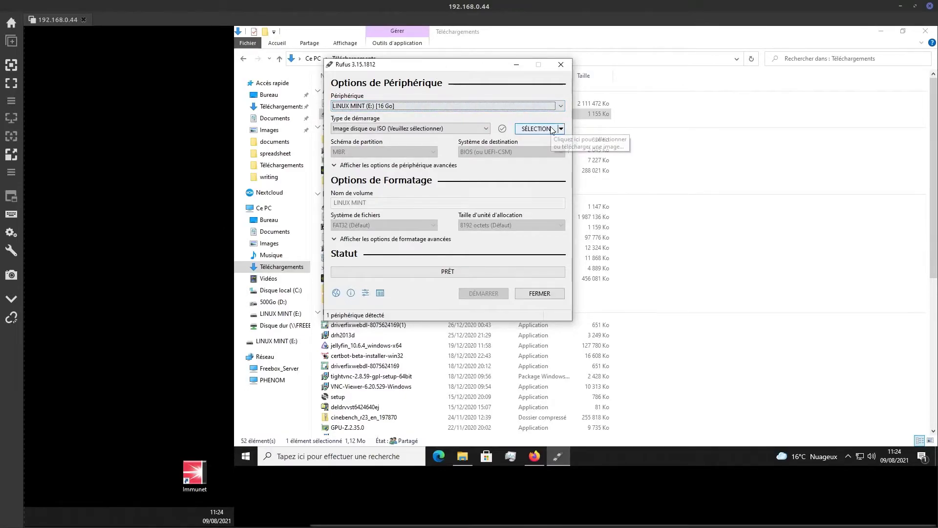
click(536, 129)
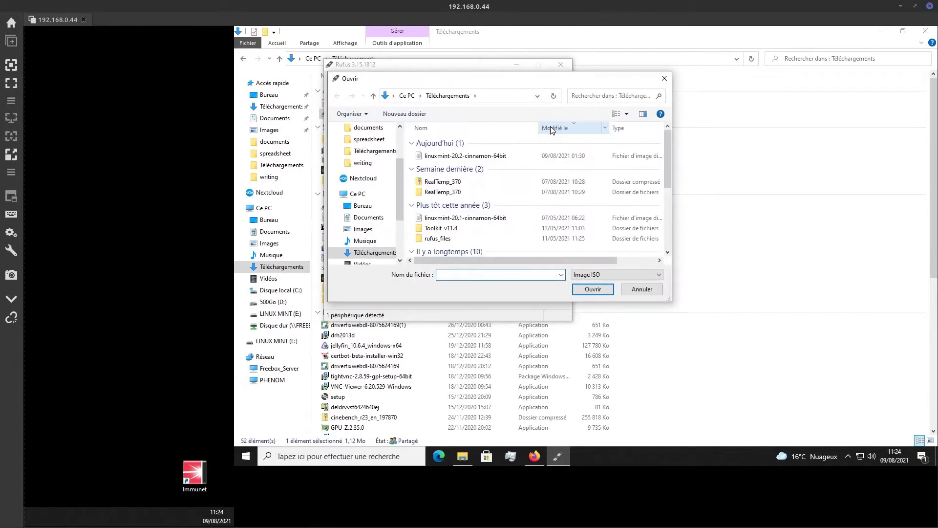
click(478, 156)
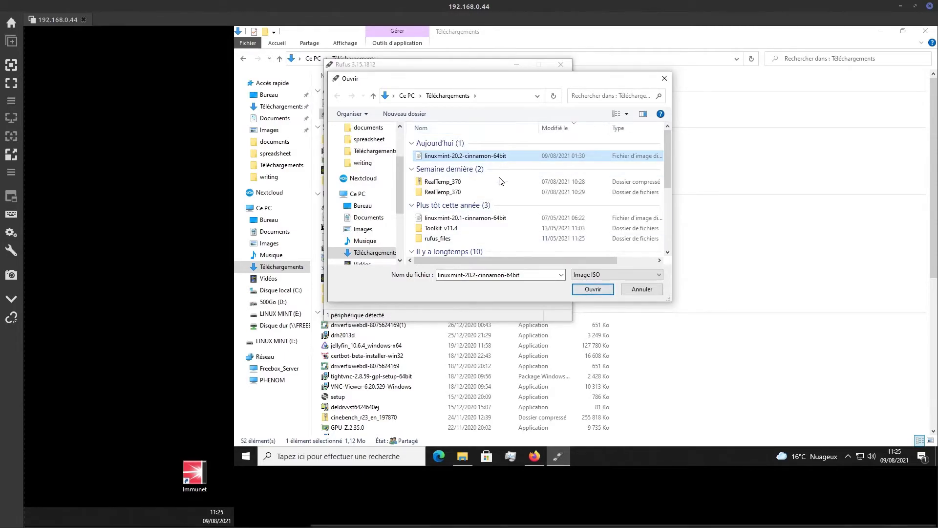
click(593, 292)
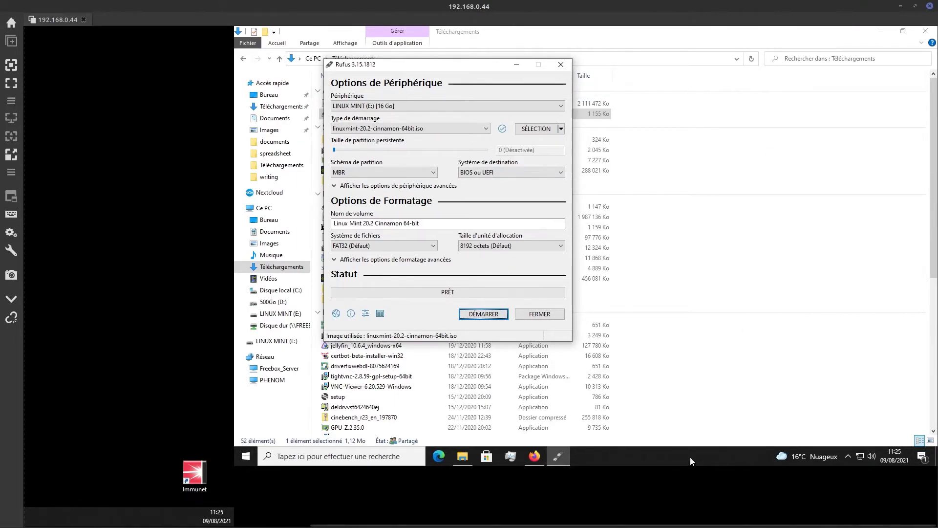
Start writing the USB drive in the recommended ISO image mode and accept erasing all its data
click(471, 320)
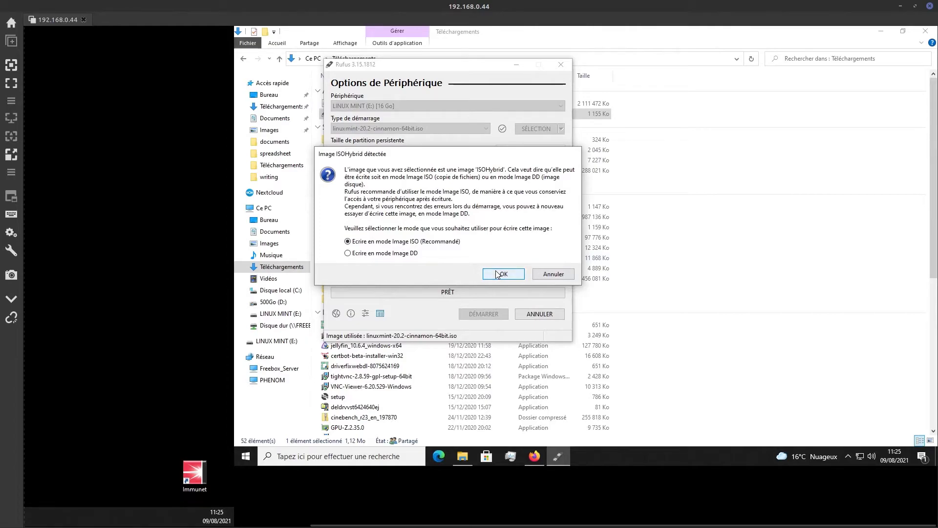
click(496, 275)
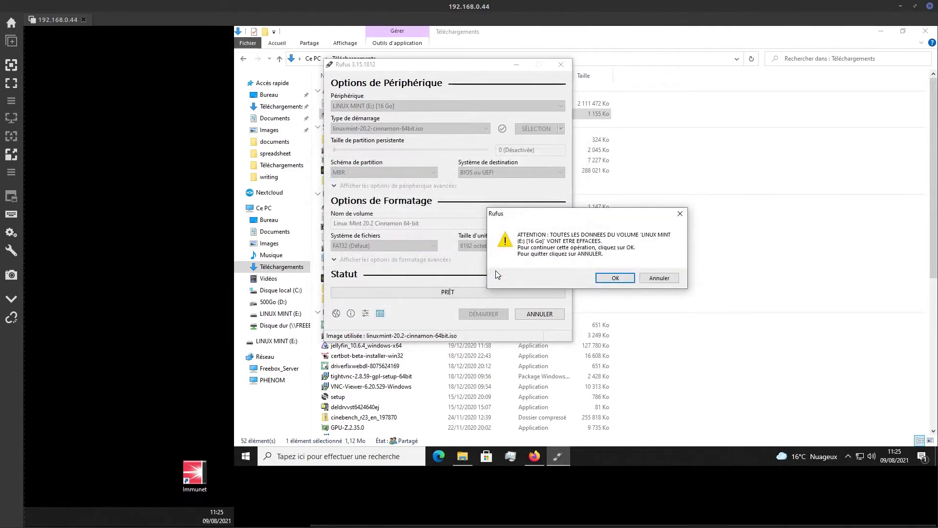
click(615, 278)
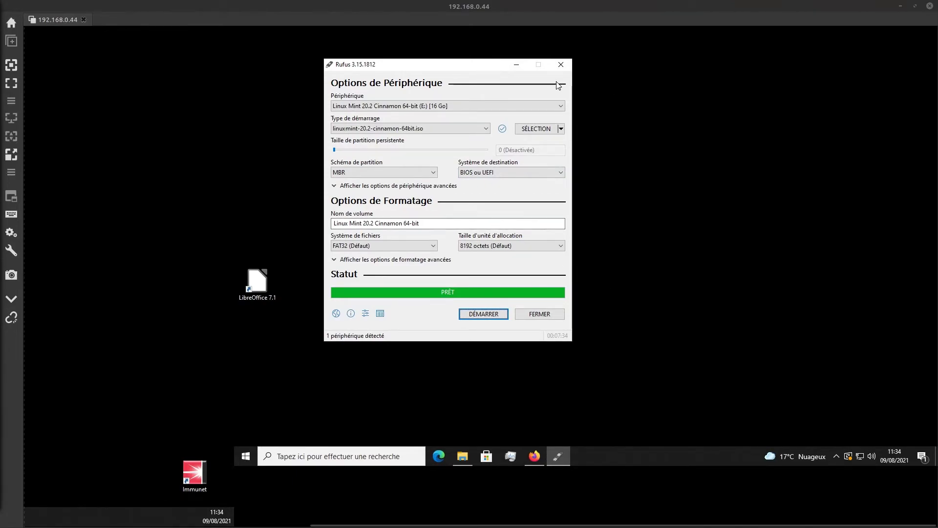
Check the files written on the LINUX MINT (E:) drive, and close File Explorer and Rufus
click(461, 456)
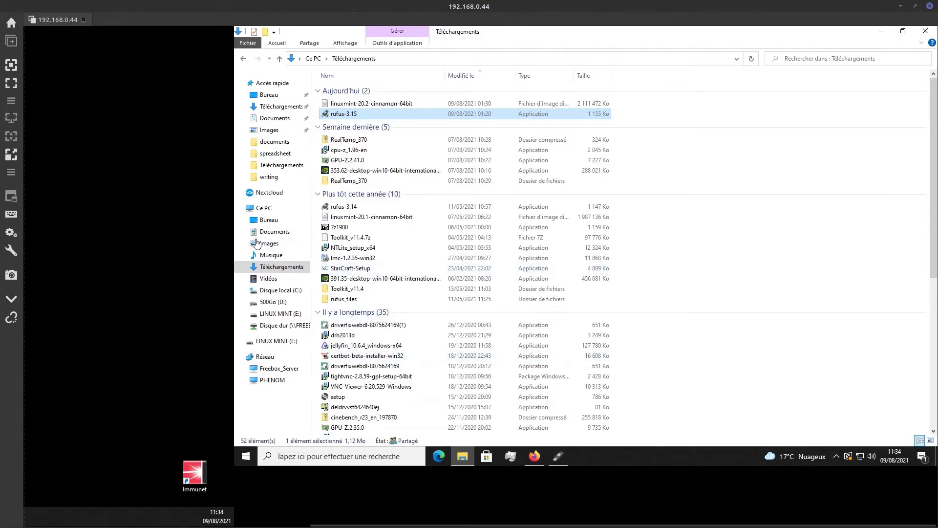
click(274, 341)
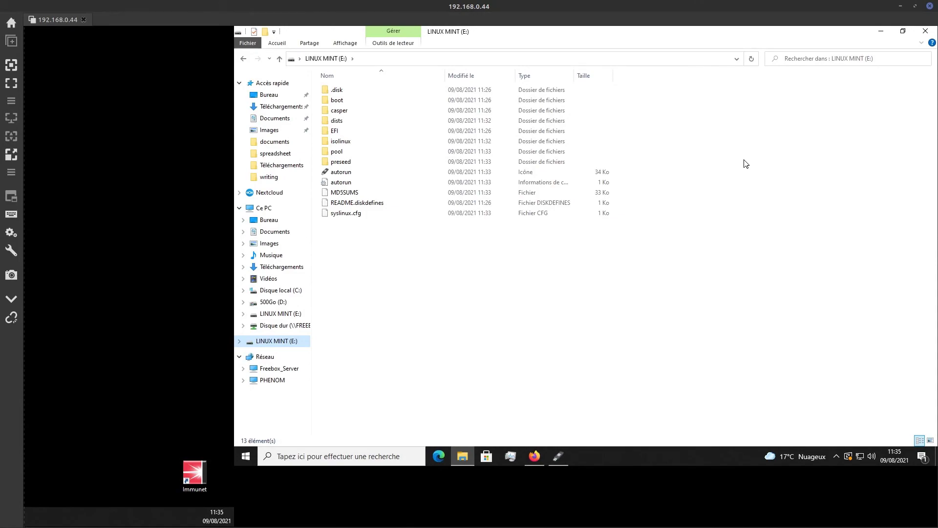
click(924, 30)
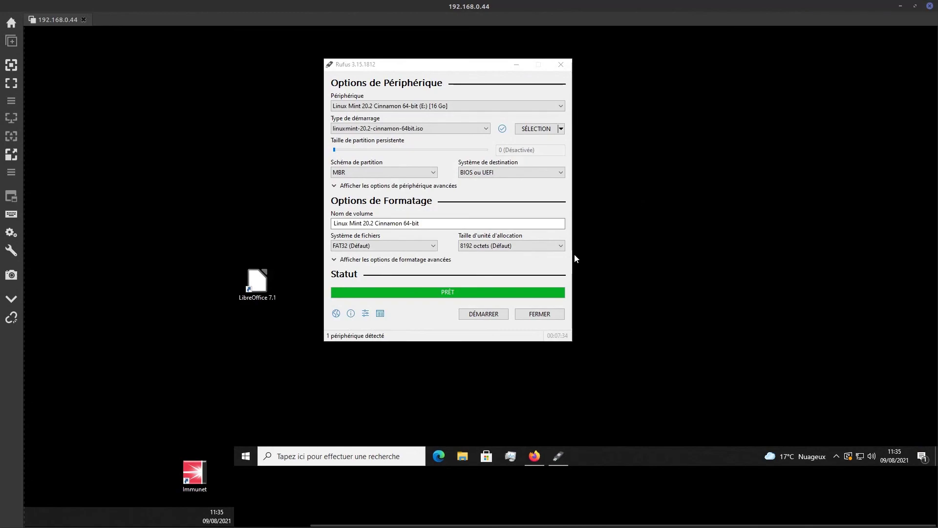
click(535, 318)
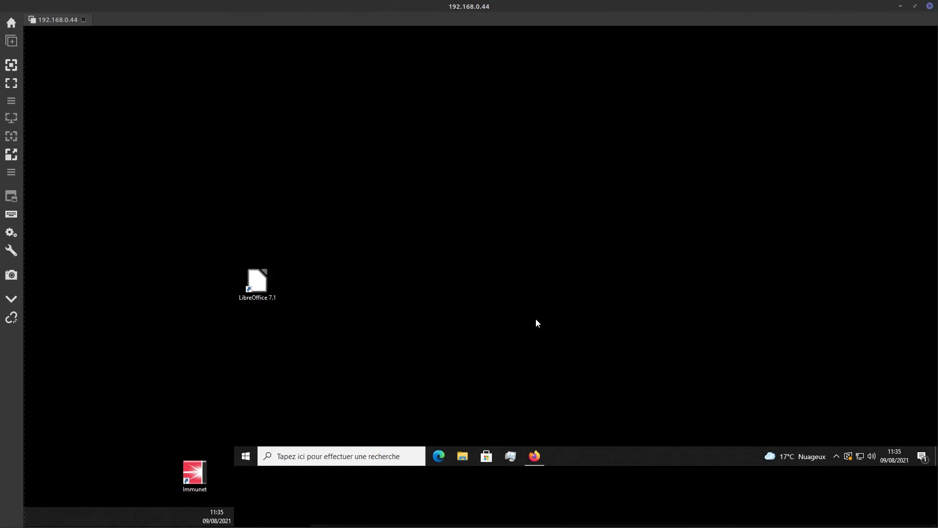